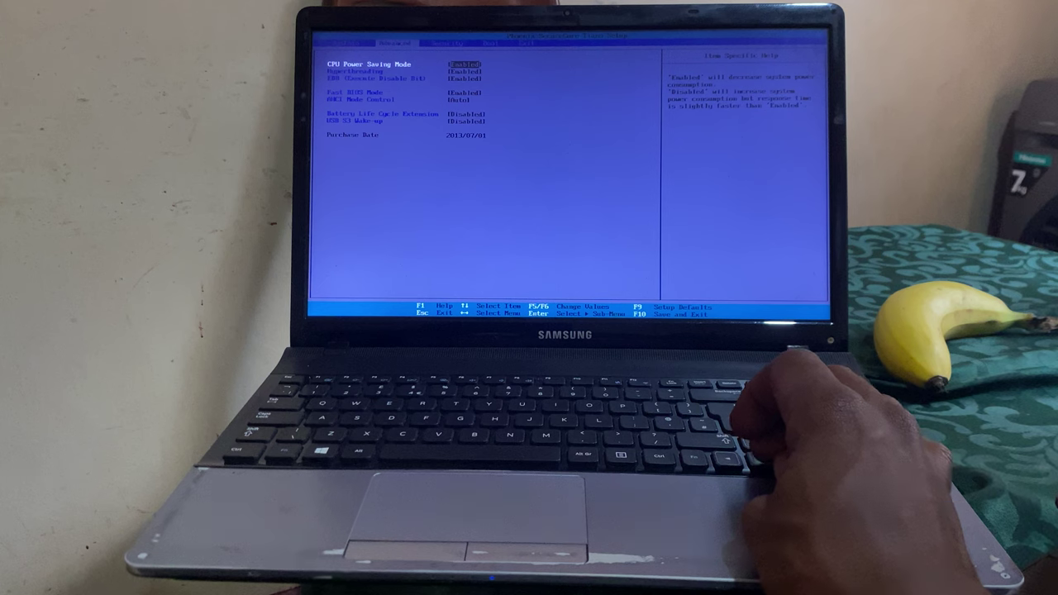
- On the Boot page, change PXE OPROM to Legacy Only
{"action": "key", "text": "Right"}
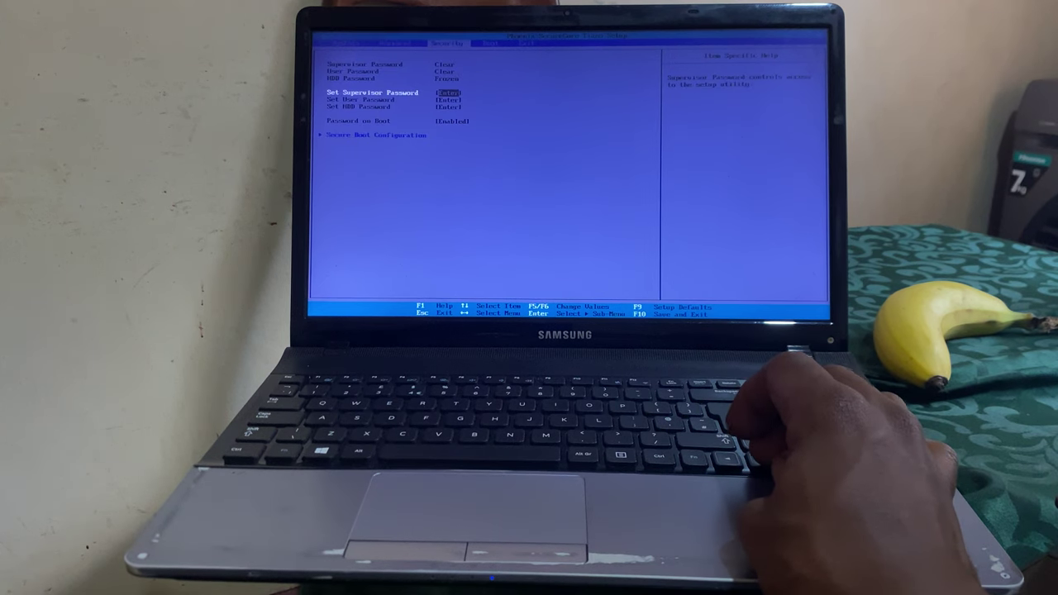
{"action": "key", "text": "Right"}
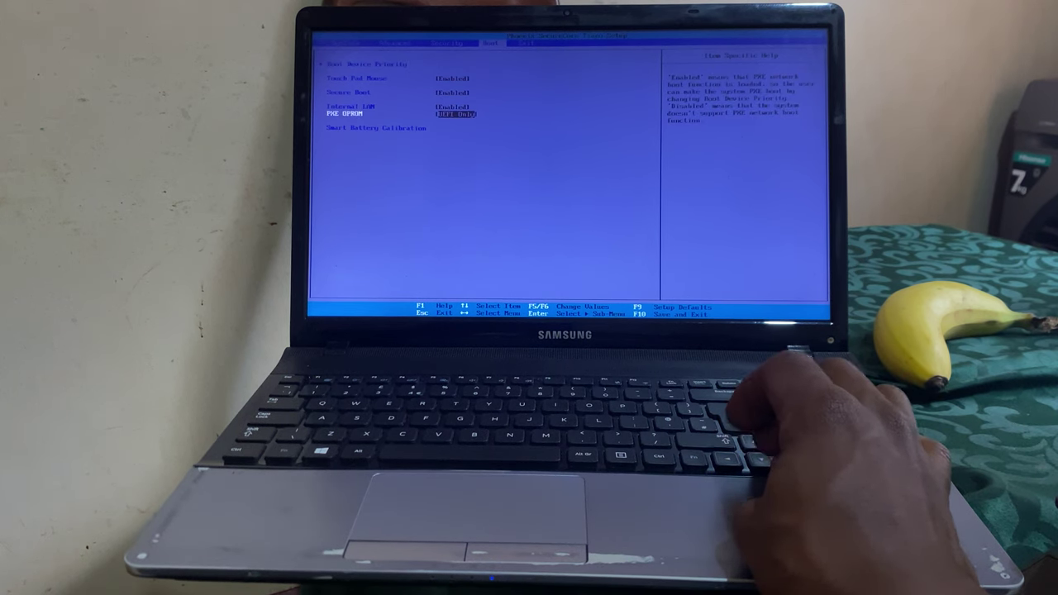
{"action": "key", "text": "Return"}
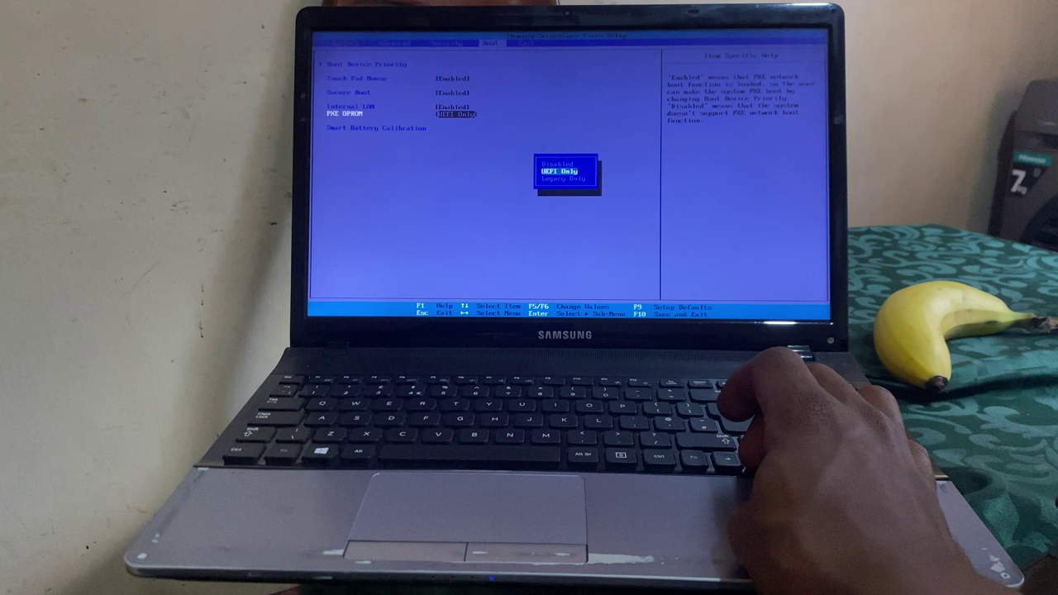
{"action": "key", "text": "Down"}
{"action": "key", "text": "Return"}
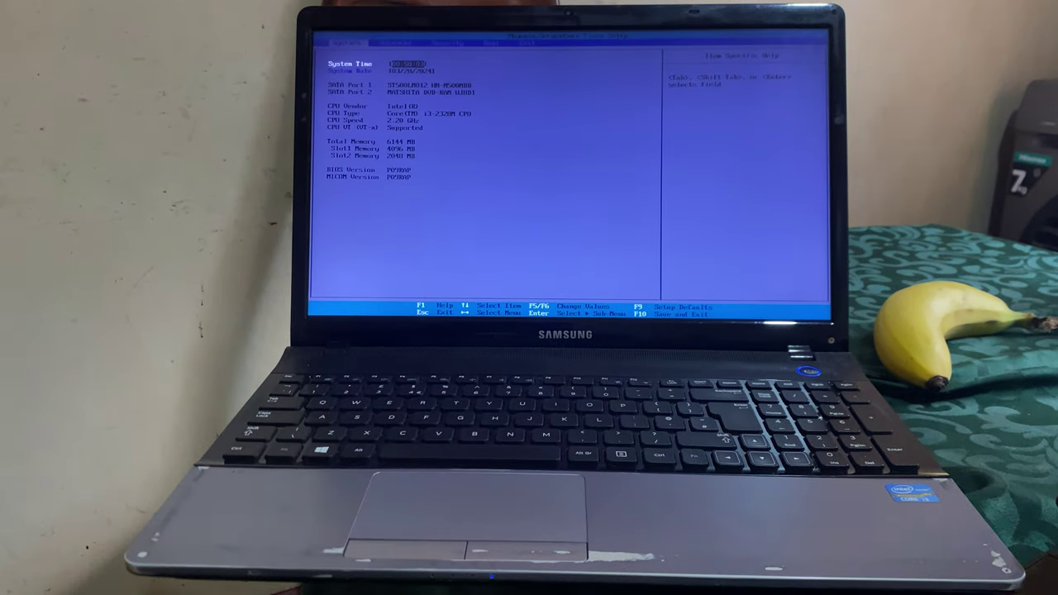
- On the Advanced page, set USB S3 Wake-up to Enabled and Fast BIOS Mode to Disabled
{"action": "key", "text": "Right"}
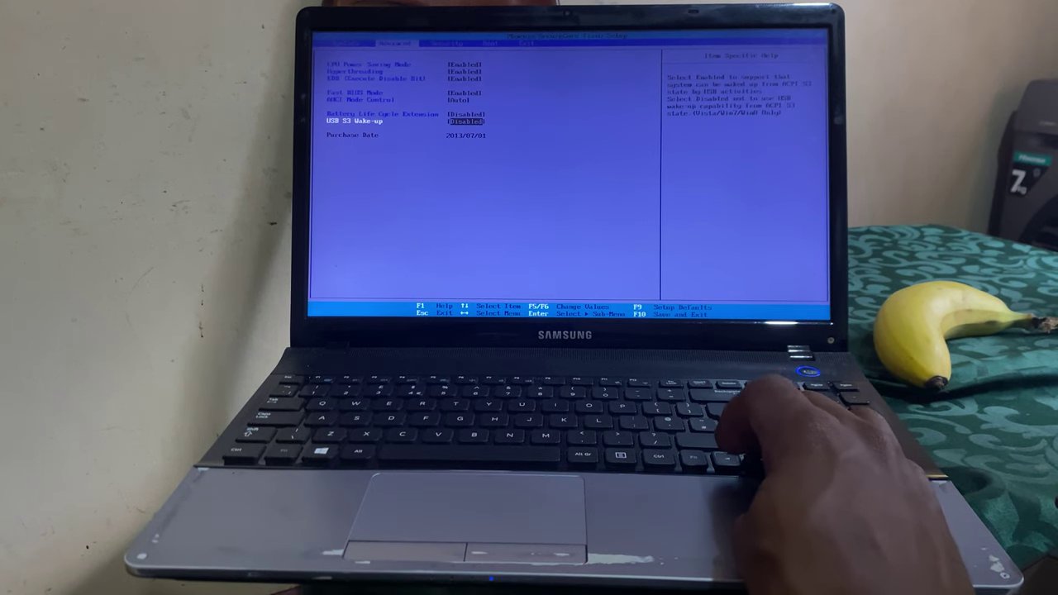
{"action": "key", "text": "Return"}
{"action": "key", "text": "Down"}
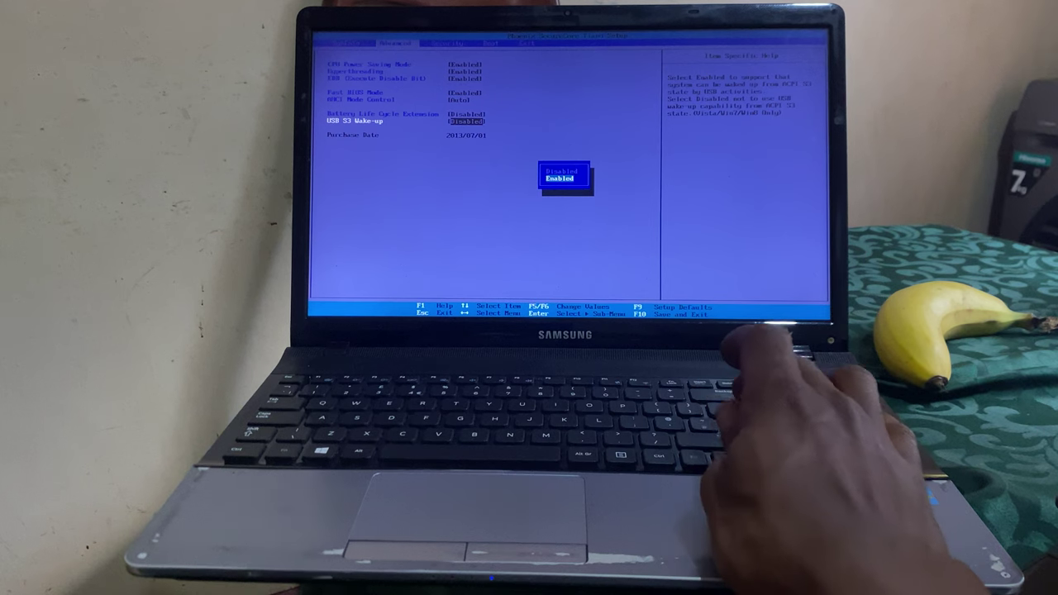
{"action": "key", "text": "Return"}
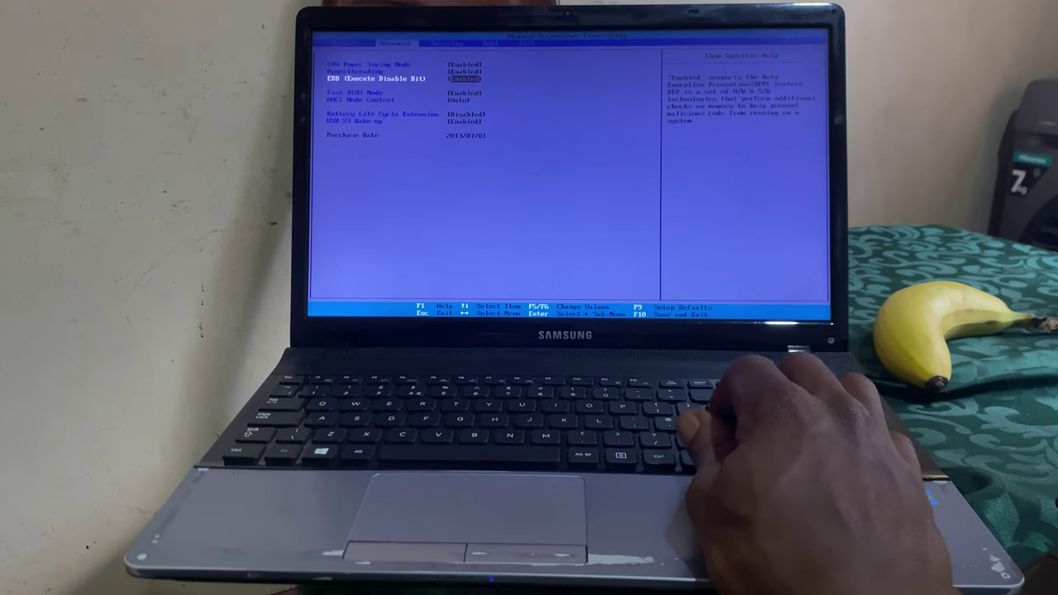
{"action": "key", "text": "Return"}
{"action": "key", "text": "Return"}
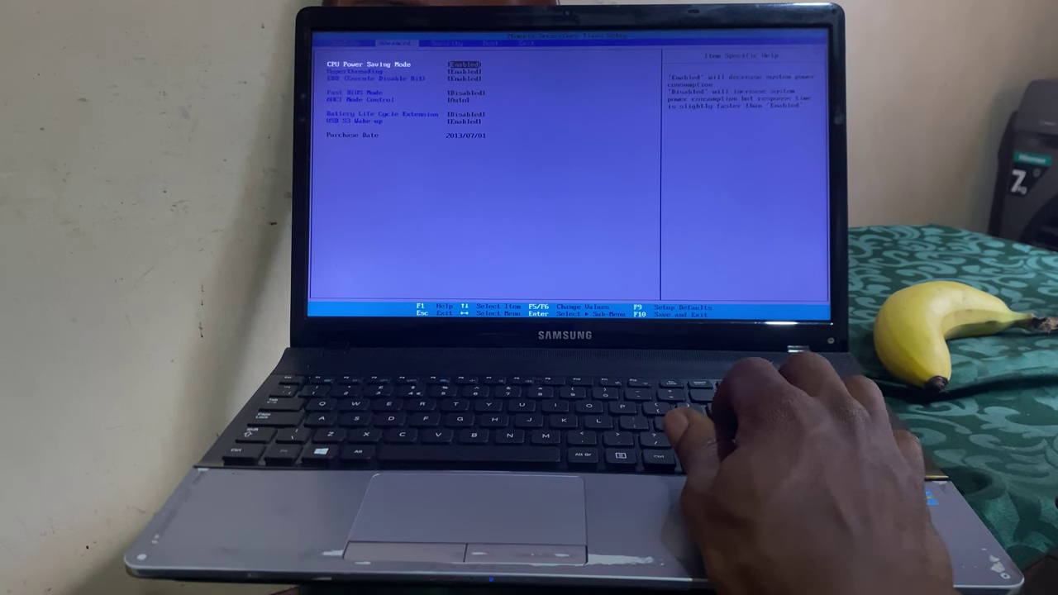
{"action": "key", "text": "Right"}
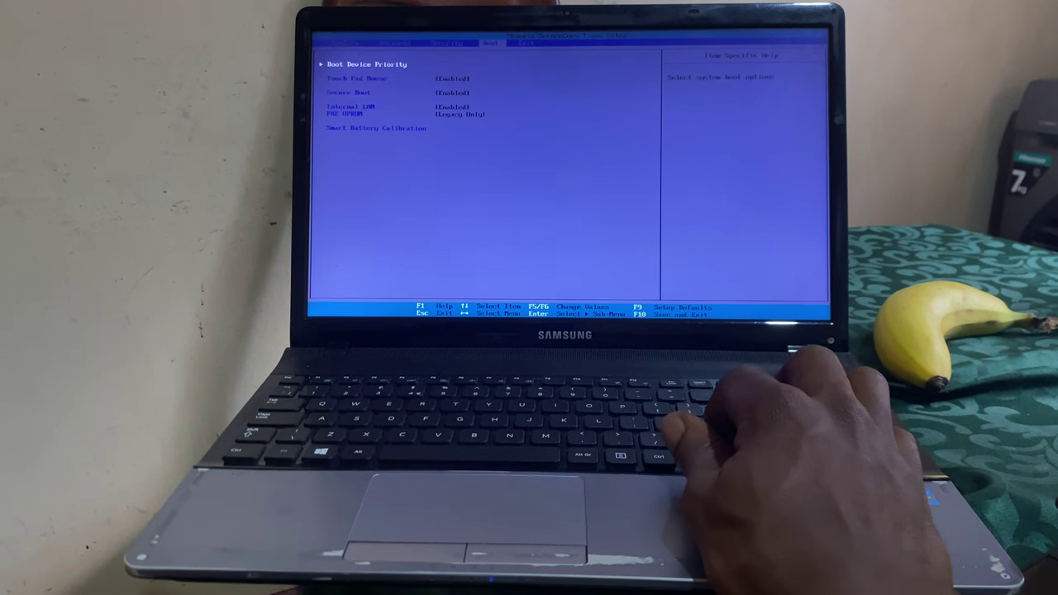
- Look inside the Secure Boot Configuration submenu on the Security page
{"action": "key", "text": "Left"}
{"action": "key", "text": "Return"}
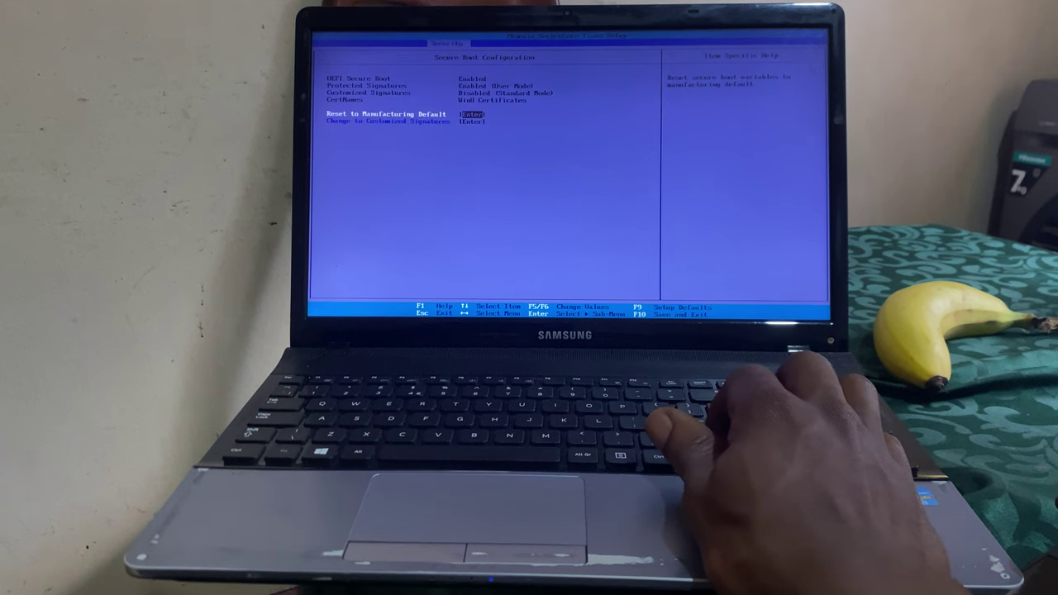
{"action": "key", "text": "Escape"}
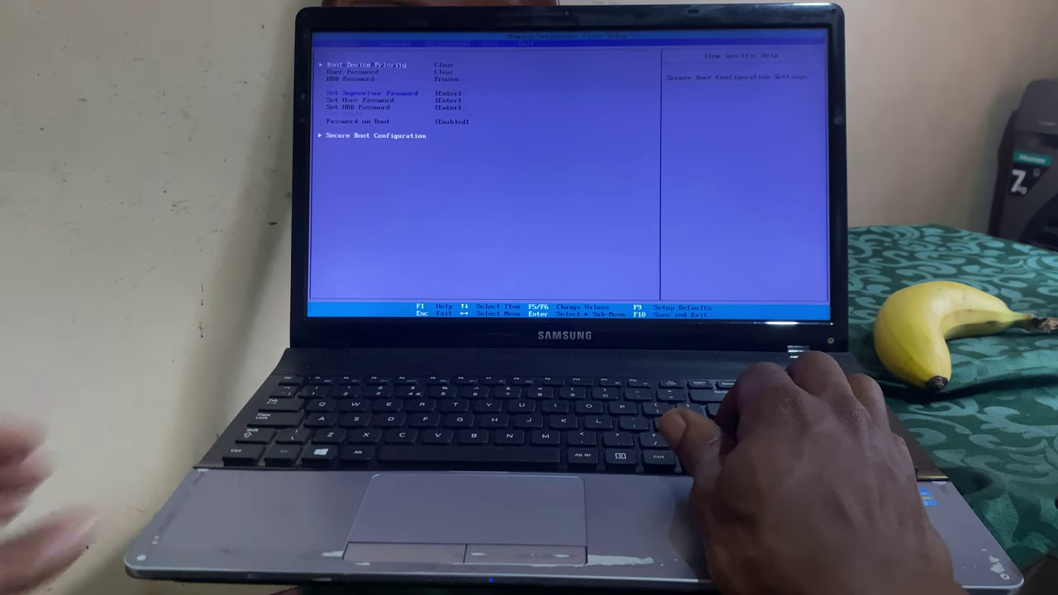
- In Boot Device Priority, move SATA HDD up two places to first with F6
{"action": "key", "text": "Right"}
{"action": "key", "text": "Return"}
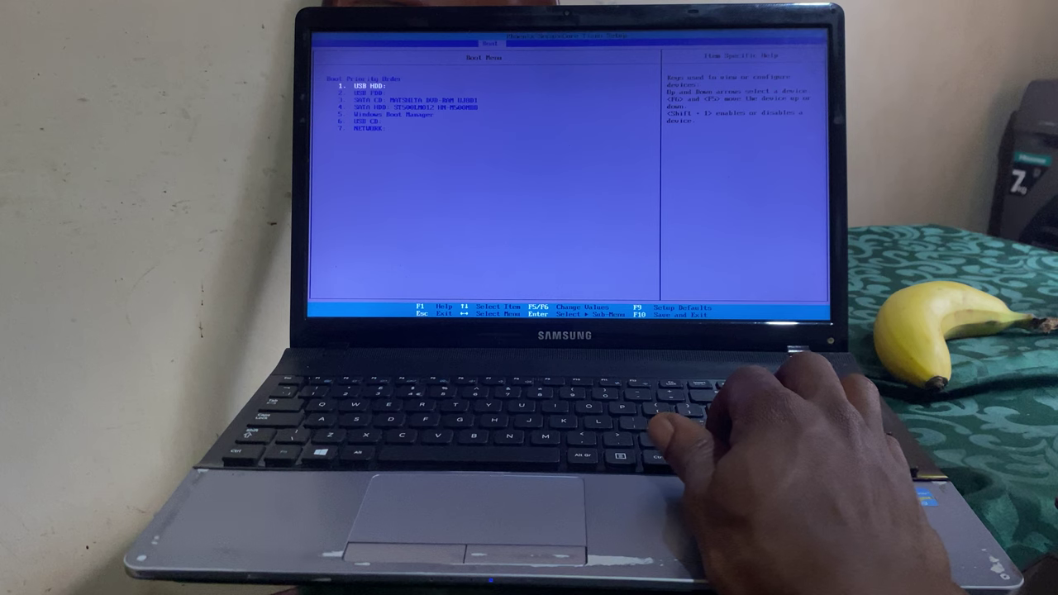
{"action": "key", "text": "Down"}
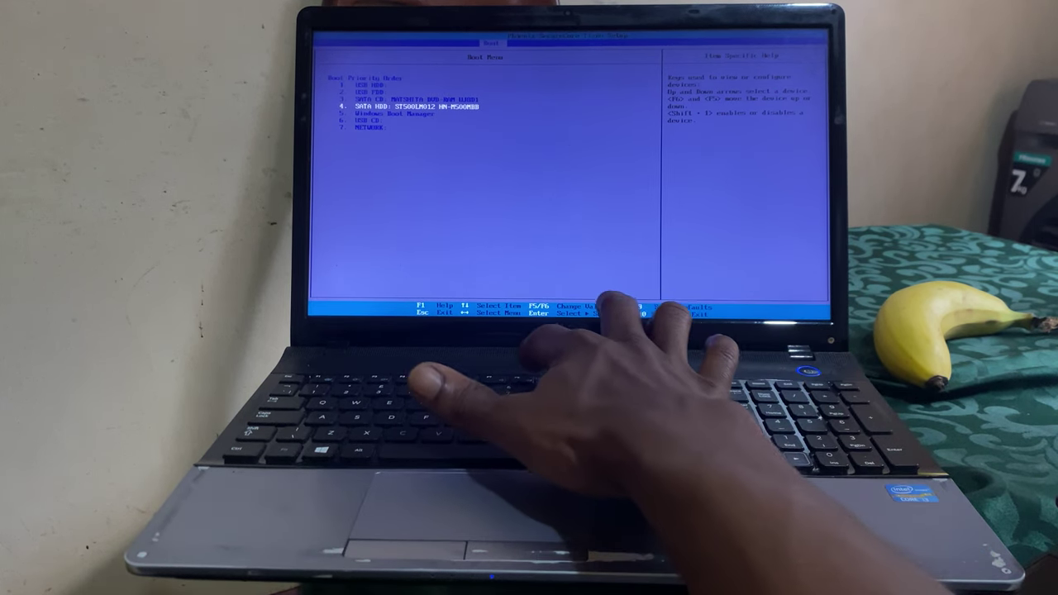
{"action": "key", "text": "F6"}
{"action": "key", "text": "F6"}
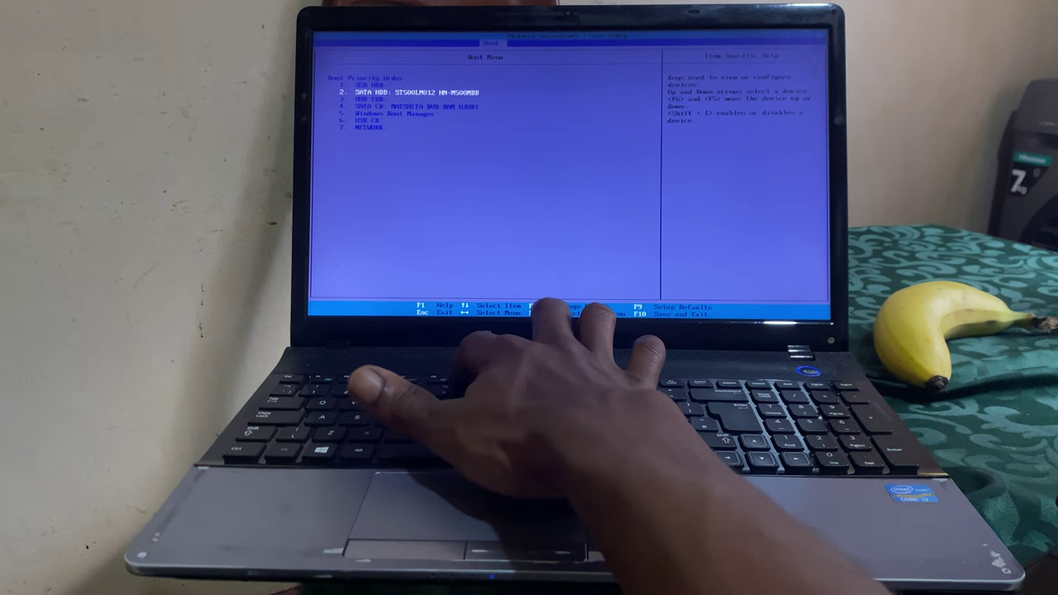
{"action": "key", "text": "F6"}
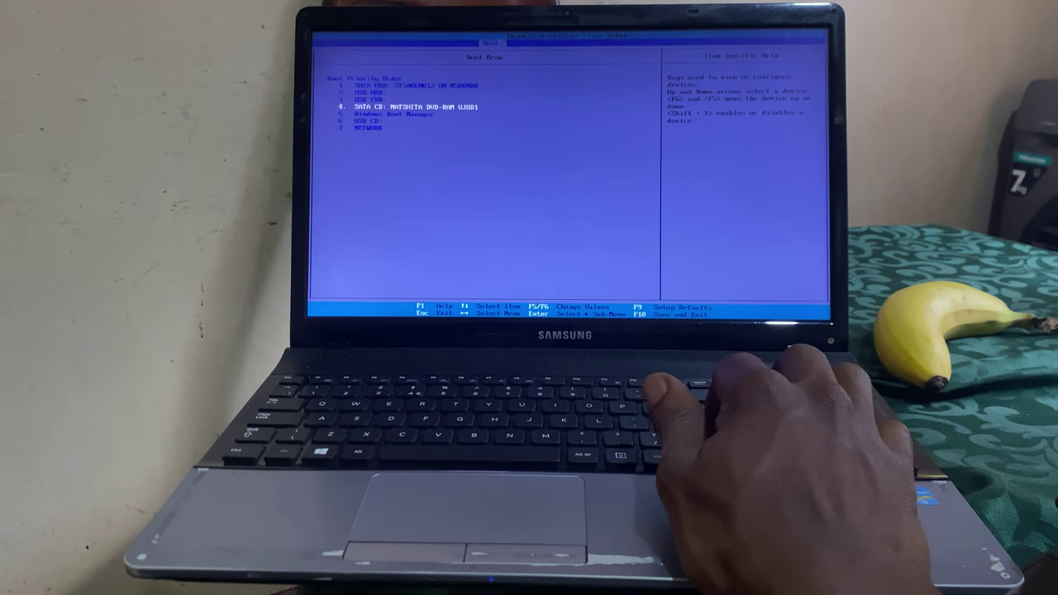
- Set Internal LAN to Disabled
{"action": "key", "text": "Escape"}
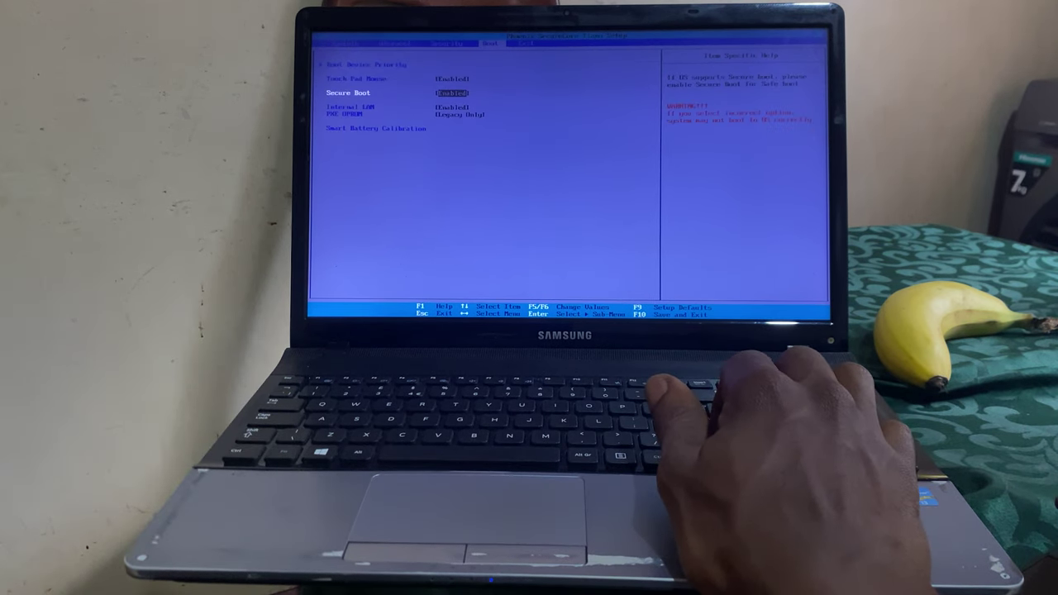
{"action": "key", "text": "Return"}
{"action": "key", "text": "Down"}
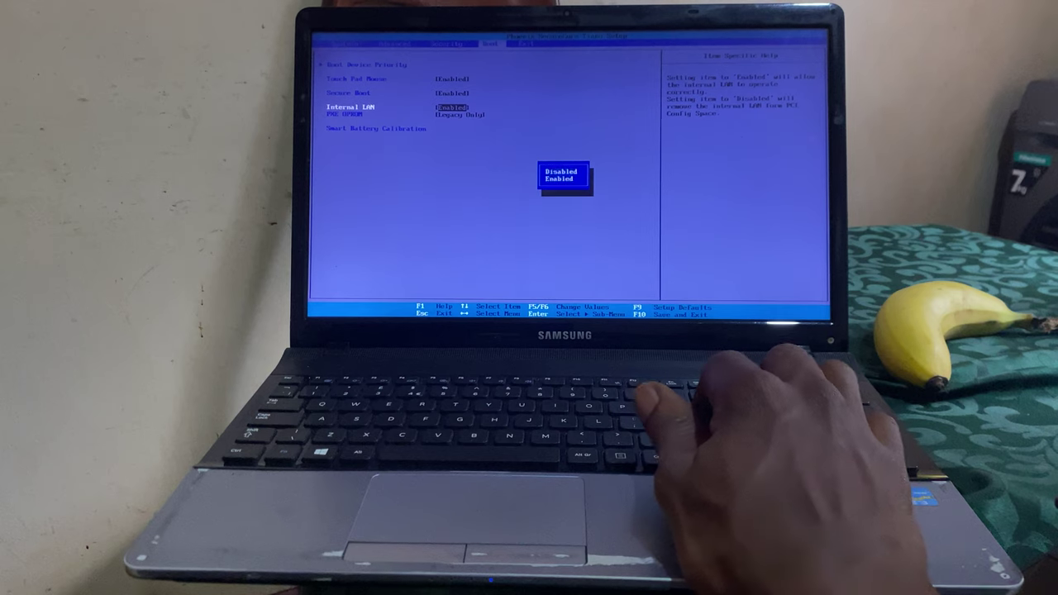
{"action": "key", "text": "Return"}
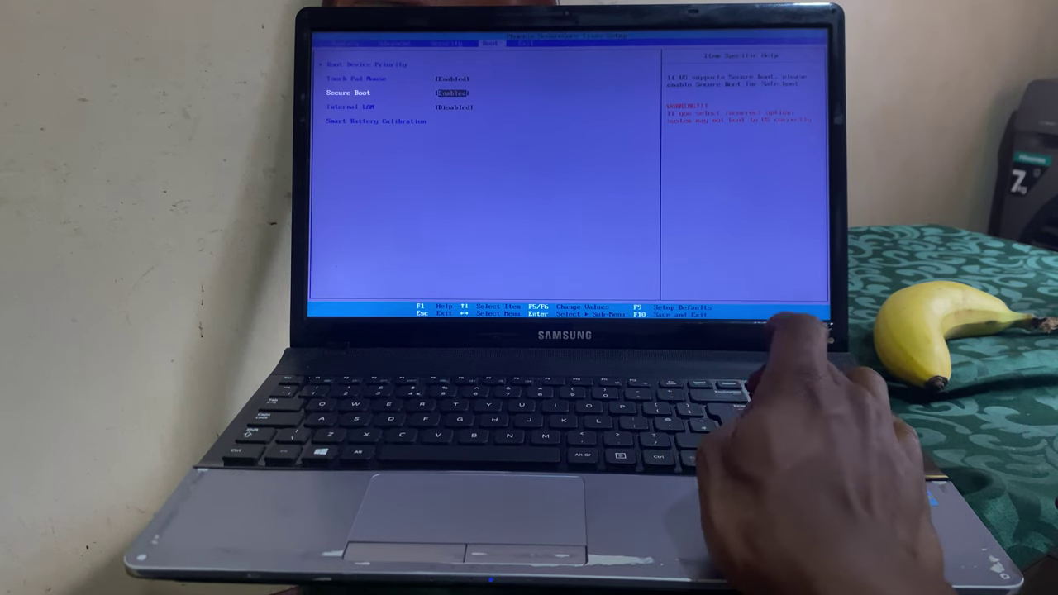
- Set Secure Boot to Disabled and OS Mode Selection to UEFI and CSM OS
{"action": "key", "text": "Return"}
{"action": "key", "text": "Return"}
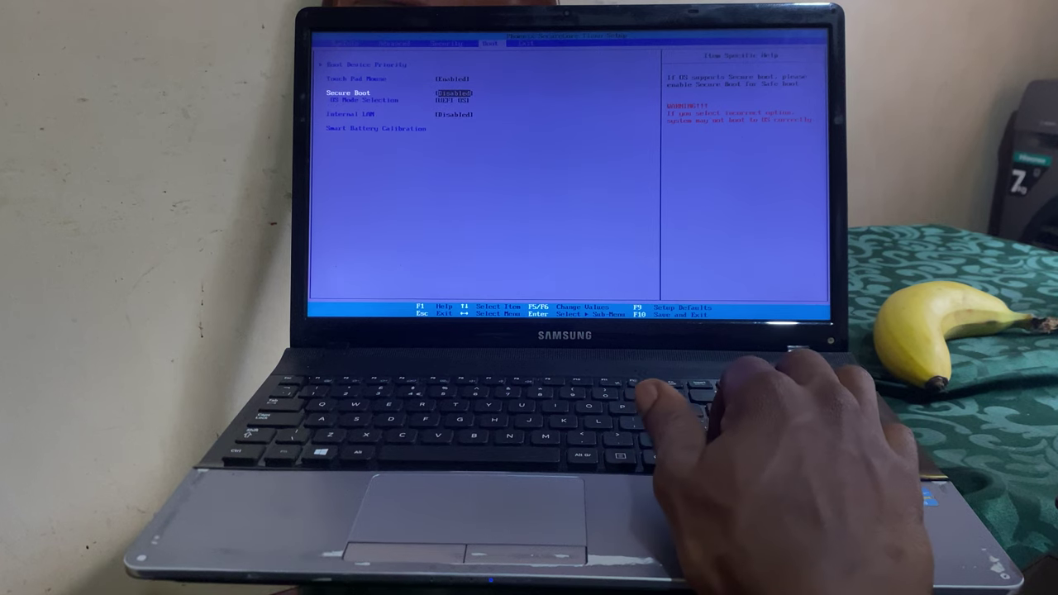
{"action": "key", "text": "Return"}
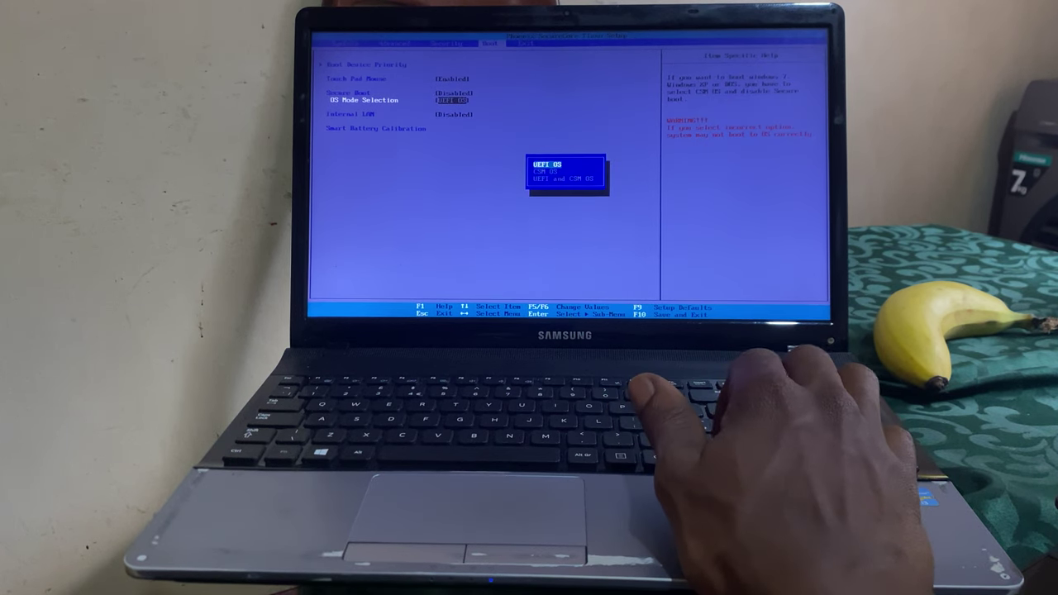
{"action": "key", "text": "Down"}
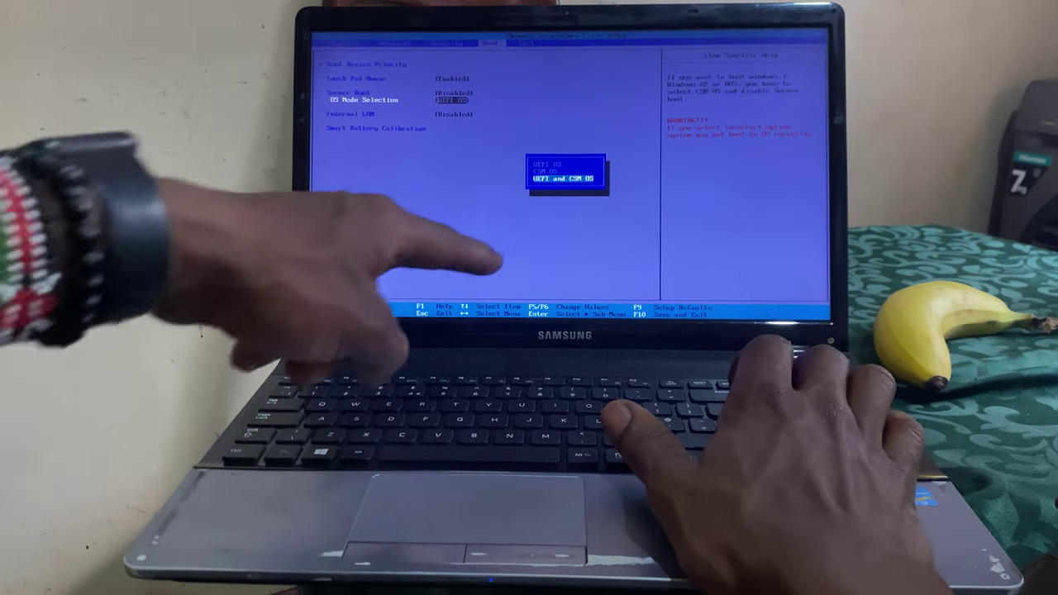
{"action": "key", "text": "Return"}
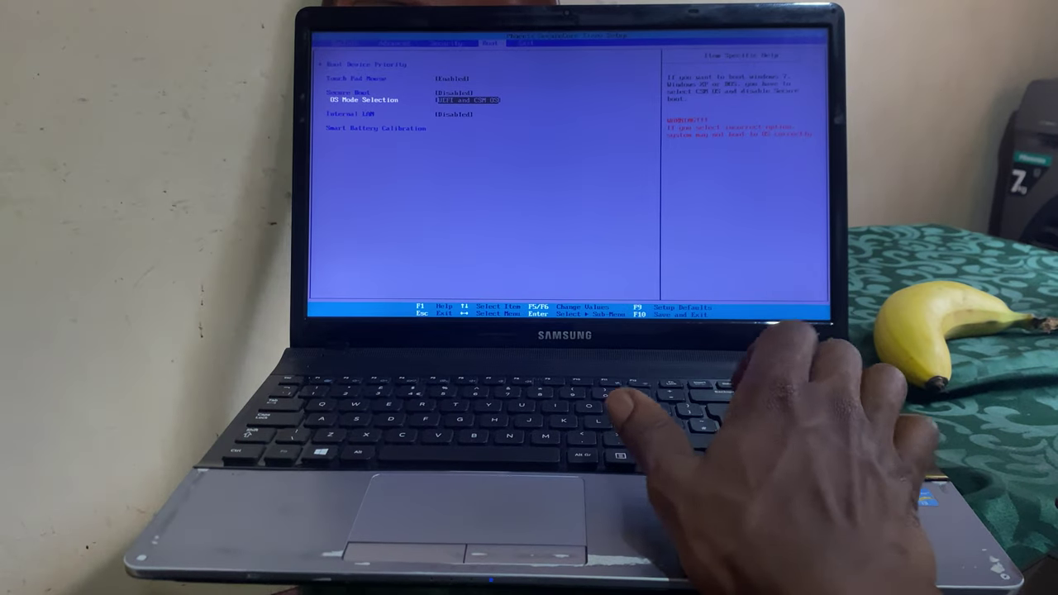